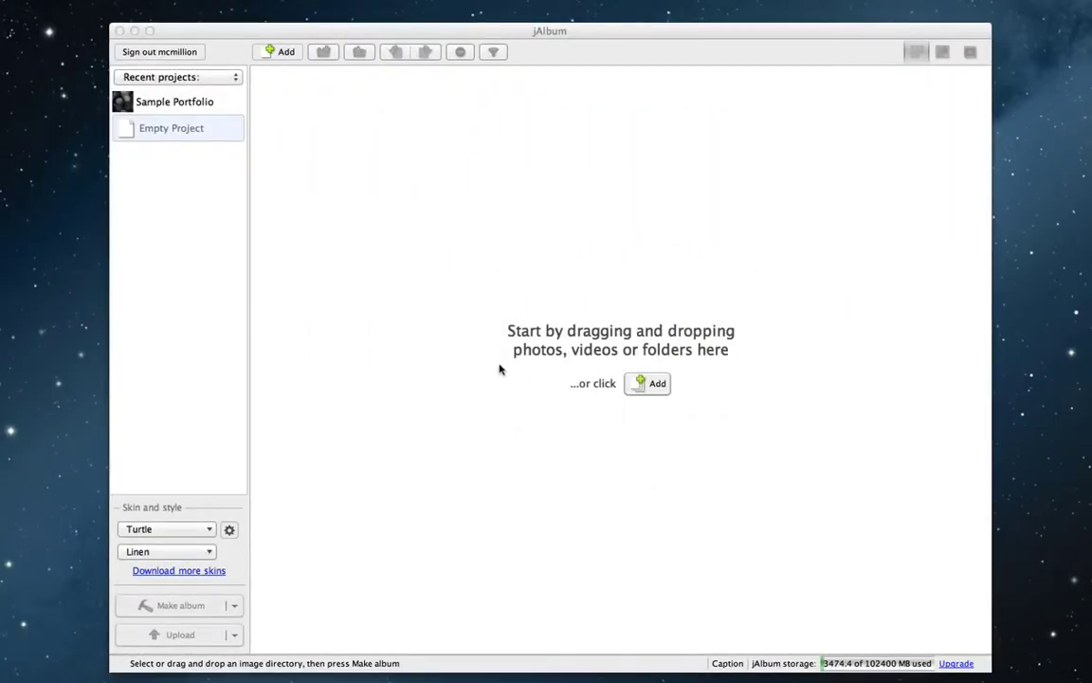
# - Open Sample Portfolio's Turtle skin settings and browse its Design, Header, Thumbnails and later sections
pyautogui.click(187, 107)
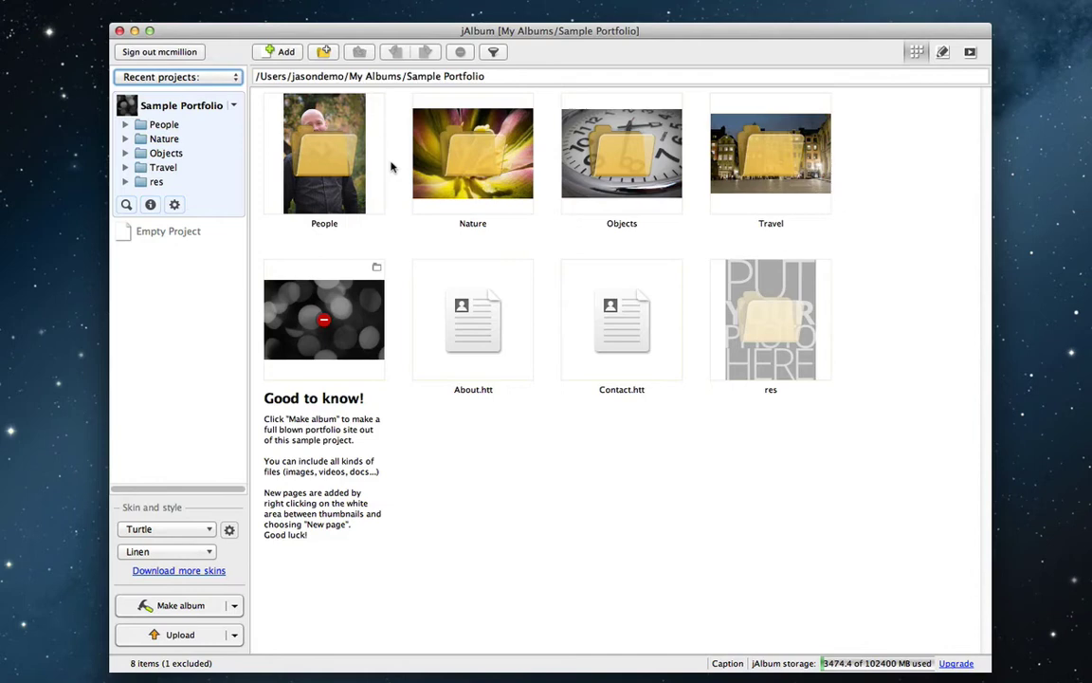
pyautogui.moveTo(228, 530)
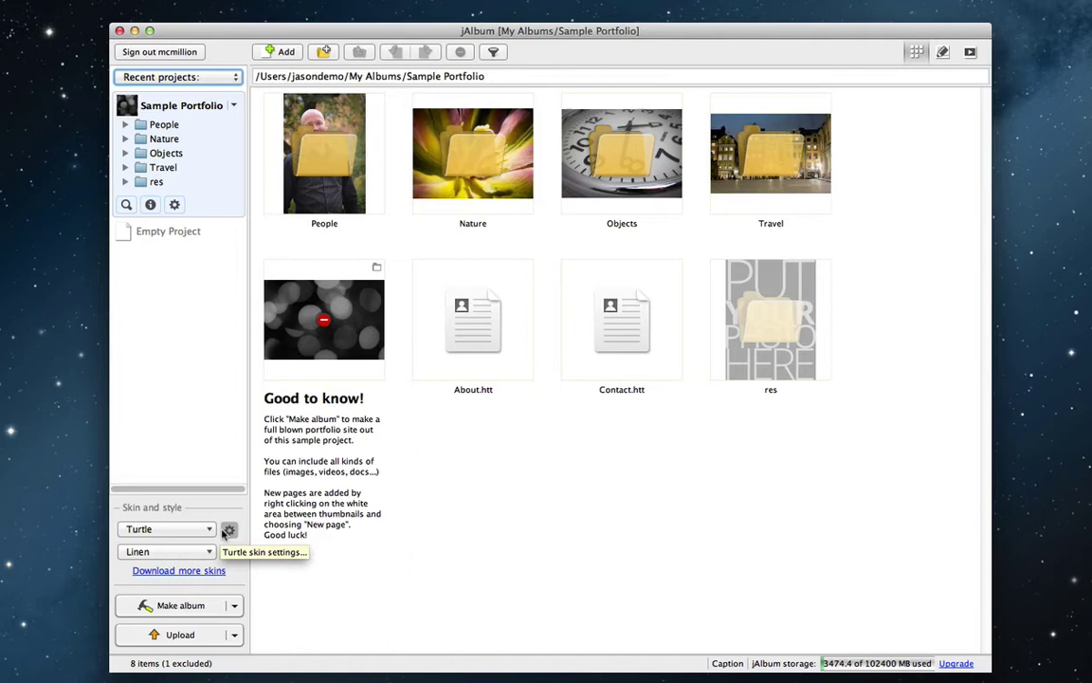
pyautogui.click(230, 531)
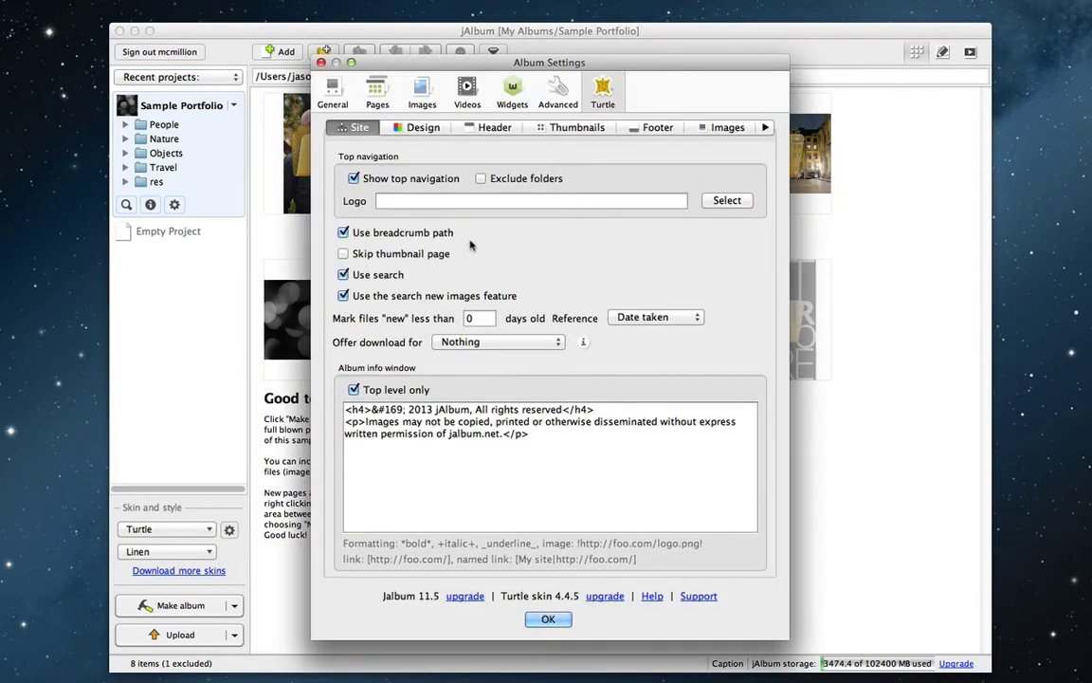
pyautogui.click(432, 128)
pyautogui.click(495, 127)
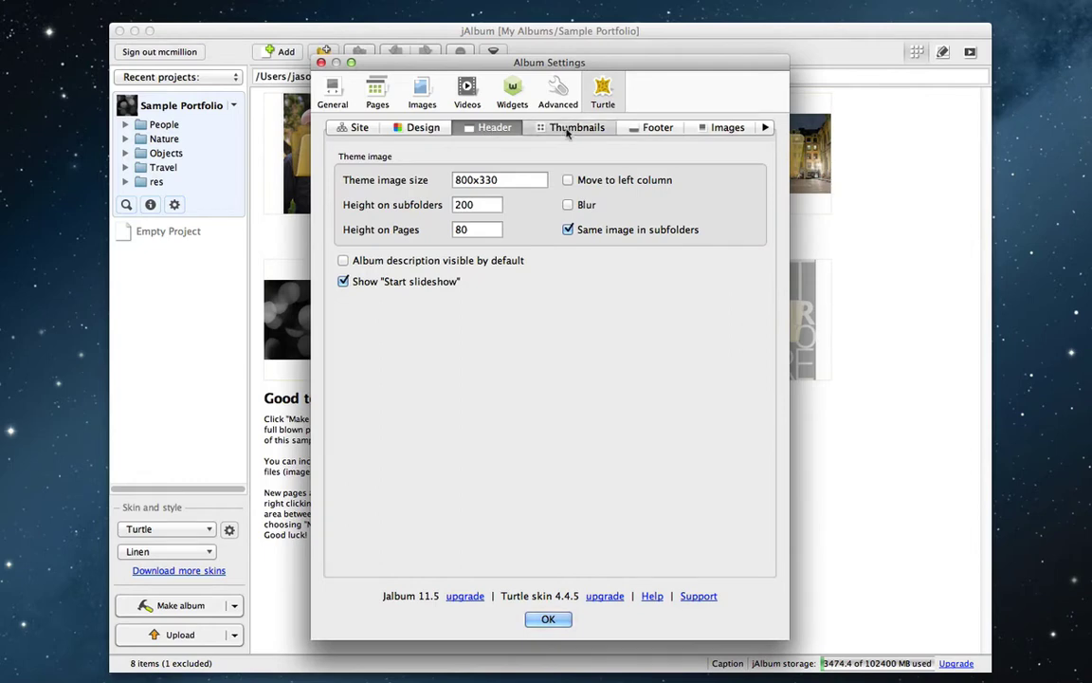
pyautogui.click(575, 127)
pyautogui.click(765, 128)
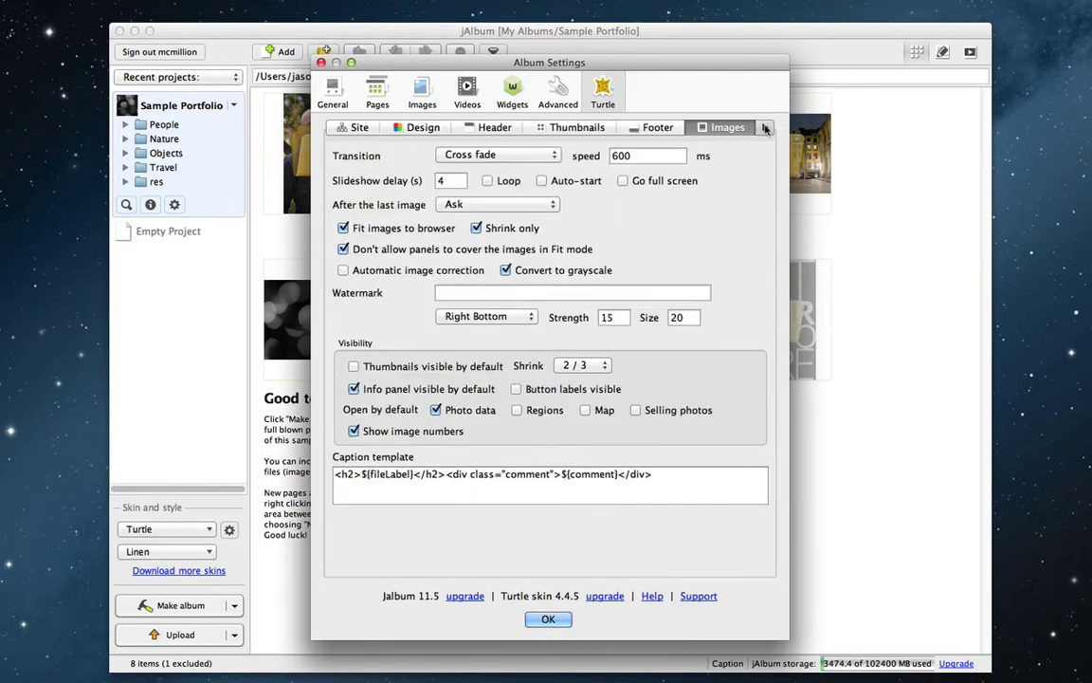
pyautogui.click(765, 127)
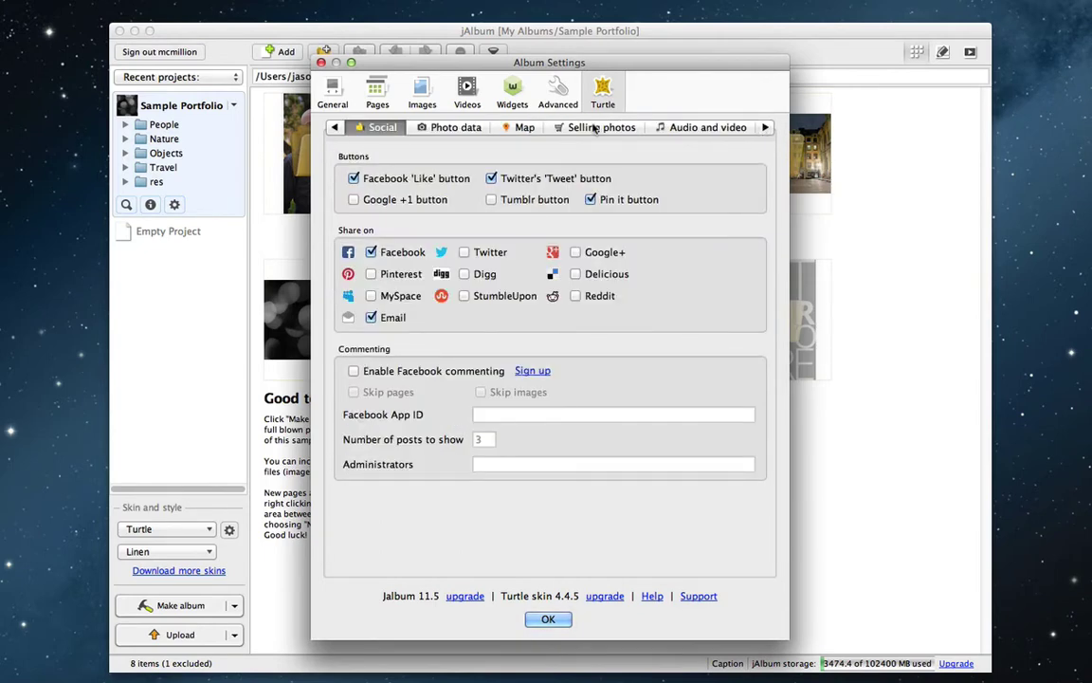
# - Enable the smart shopping cart under Selling photos with PayPal Website Standards Payment as gateway
pyautogui.click(595, 129)
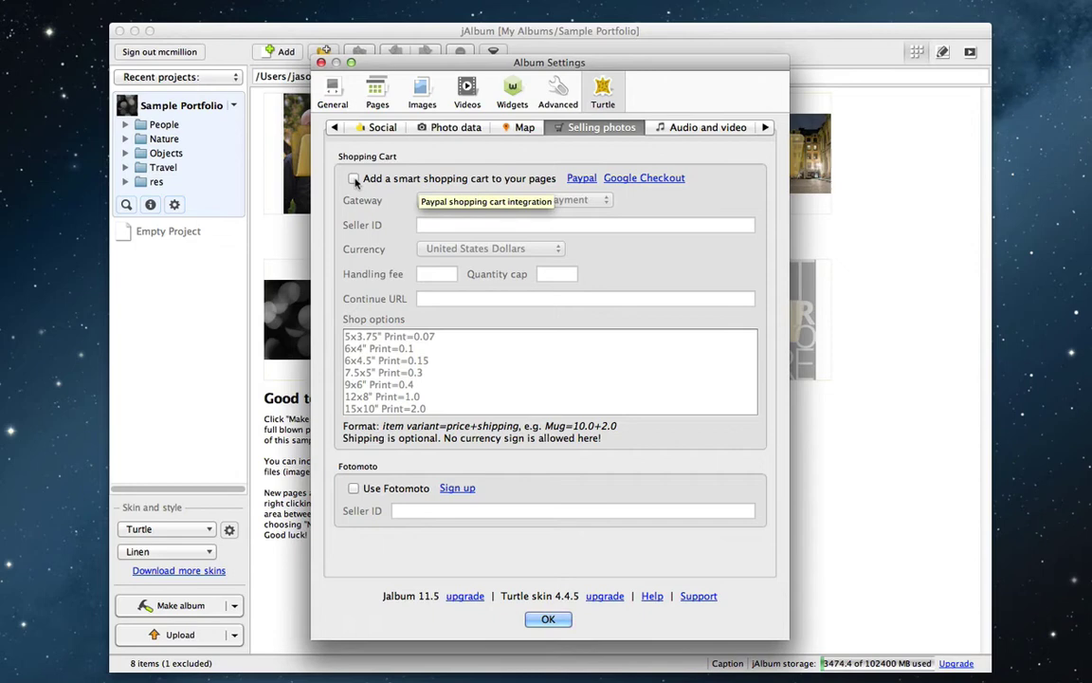
pyautogui.click(354, 179)
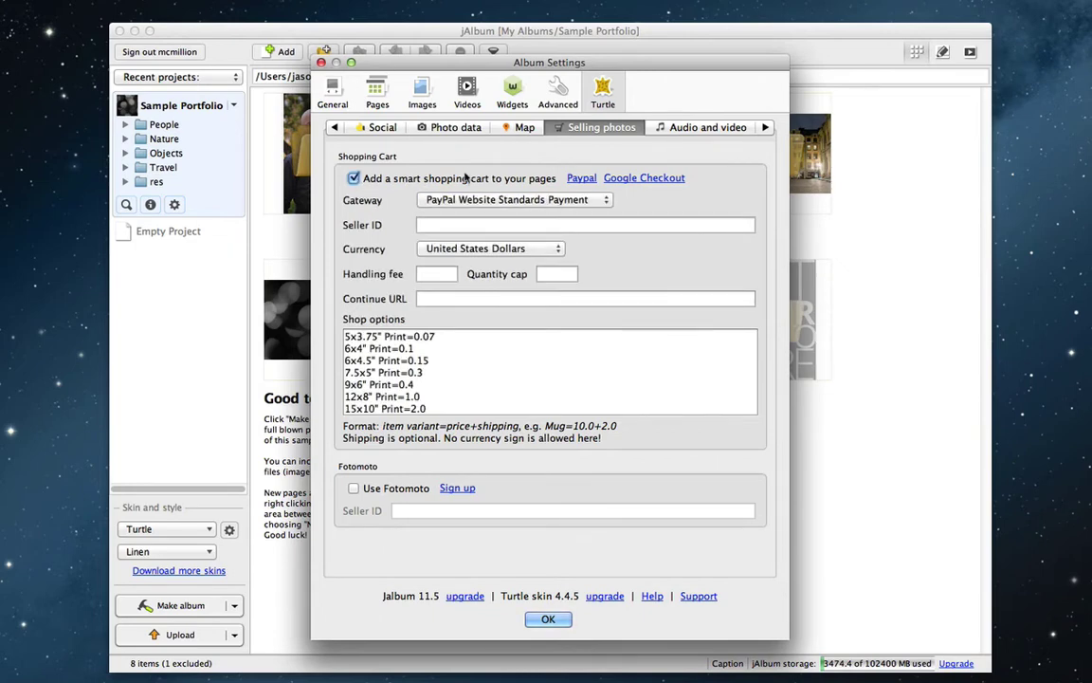
pyautogui.click(553, 201)
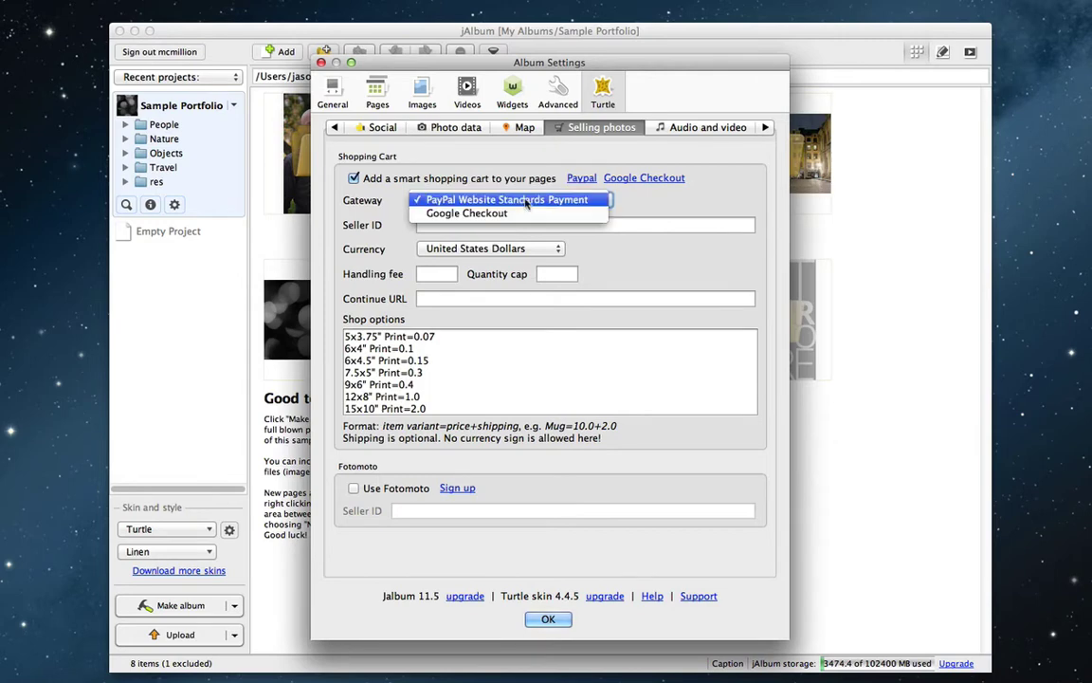
pyautogui.click(527, 201)
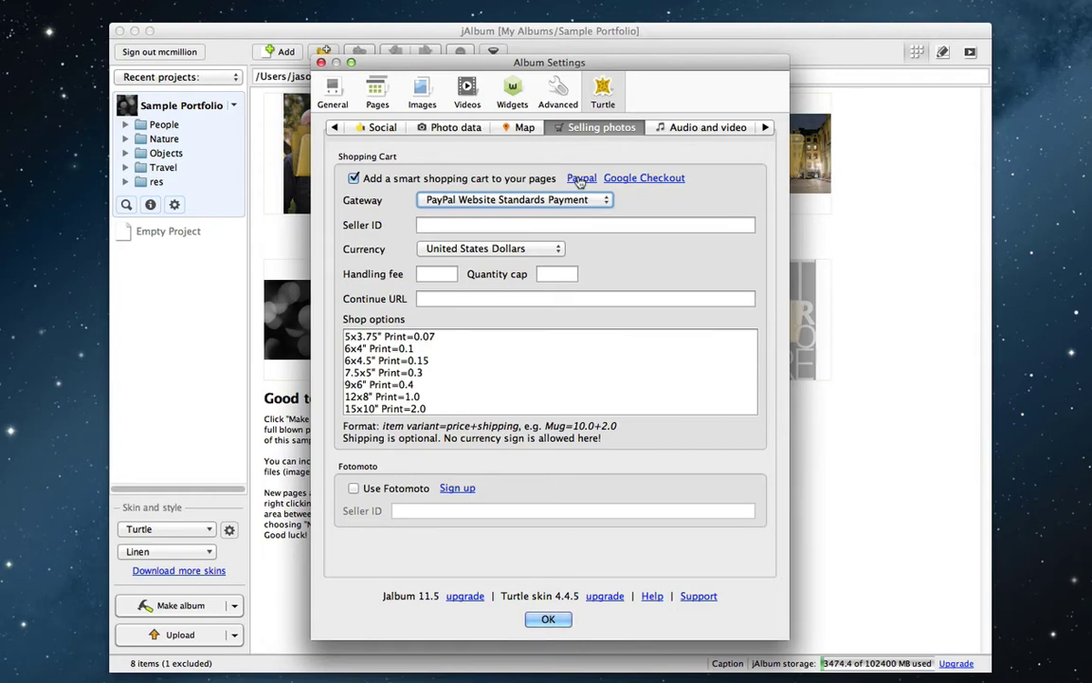
# - Go to PayPal, start a personal account signup and look through the blank form
pyautogui.click(580, 180)
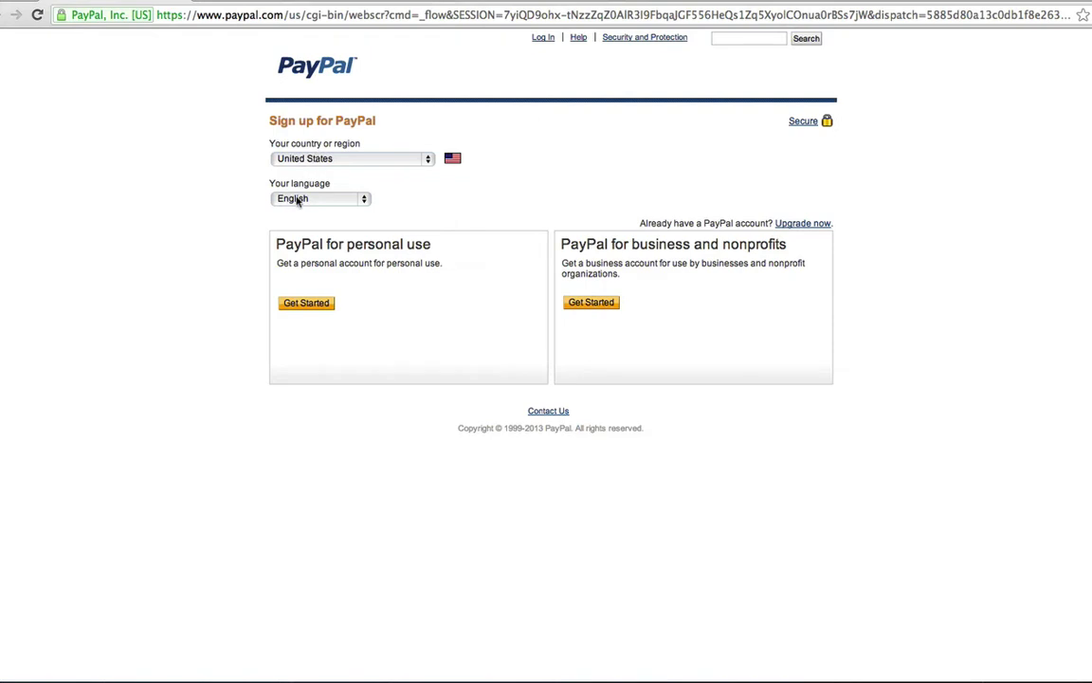
pyautogui.click(314, 305)
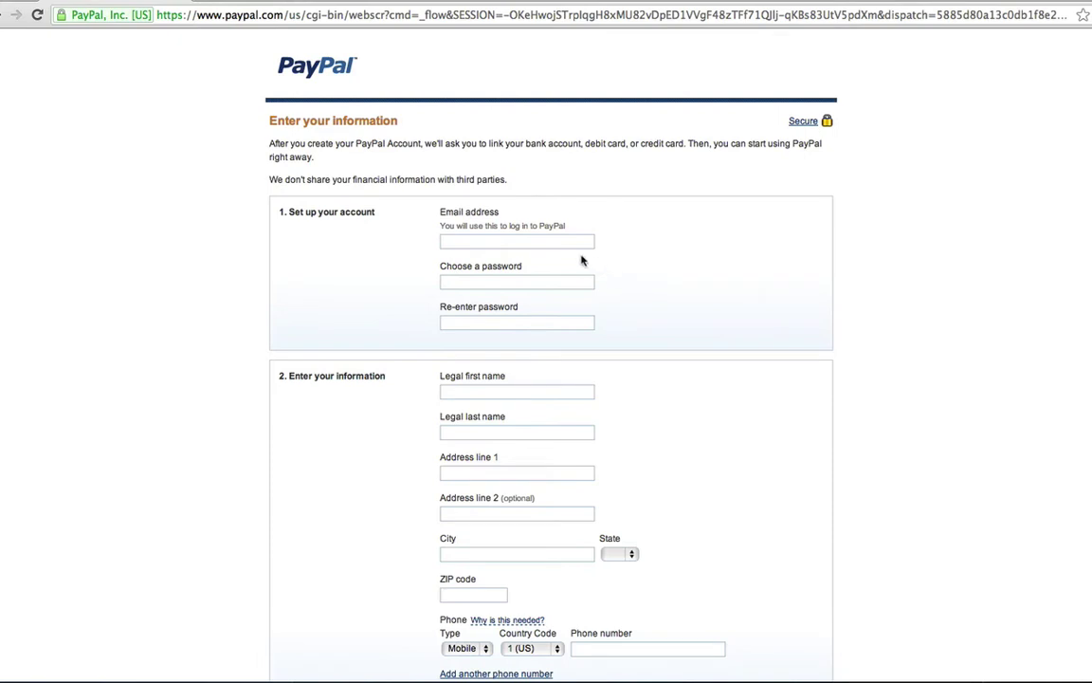
pyautogui.scroll(-4, 656, 298)
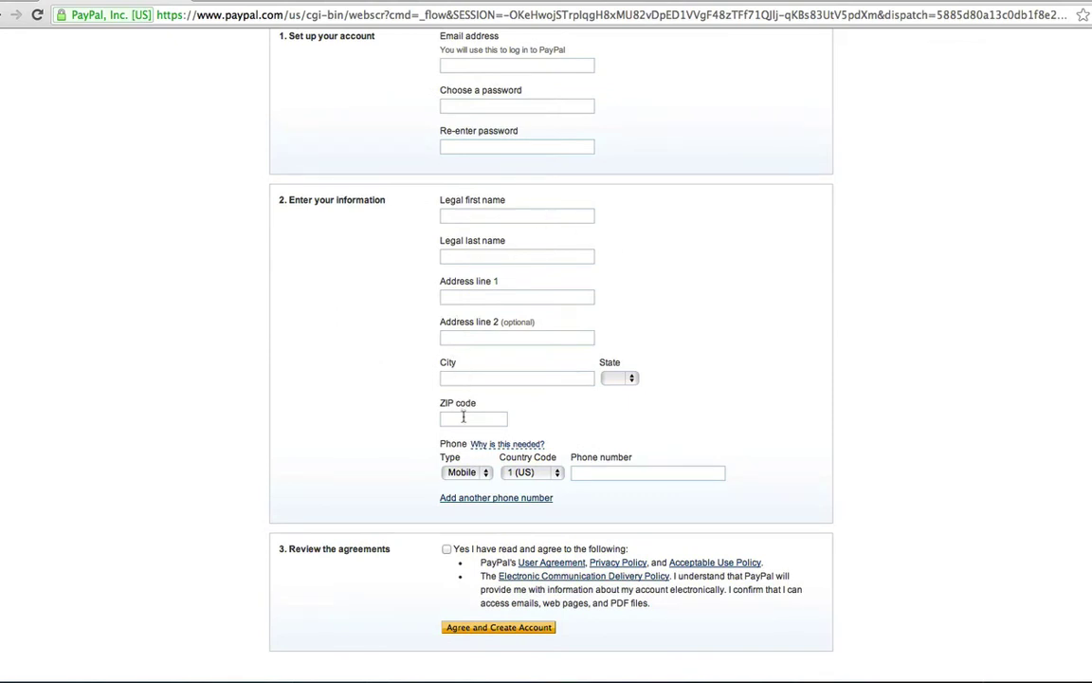
pyautogui.scroll(-1, 588, 471)
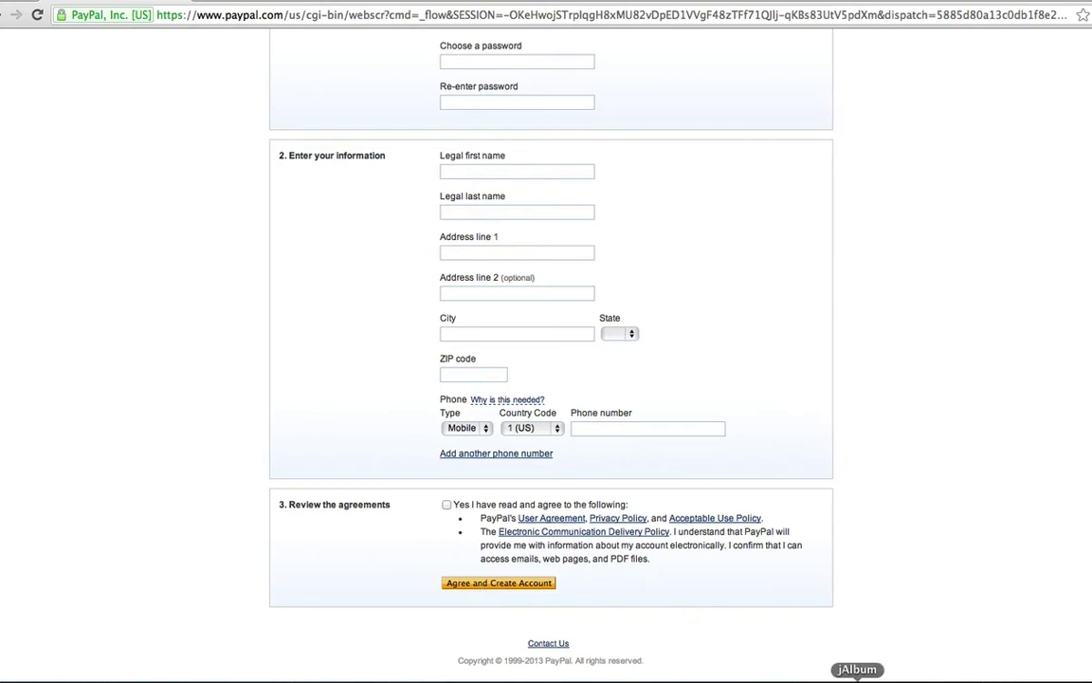
# - Back in jAlbum, enter the PayPal seller ID and a handling fee of 5
pyautogui.click(857, 679)
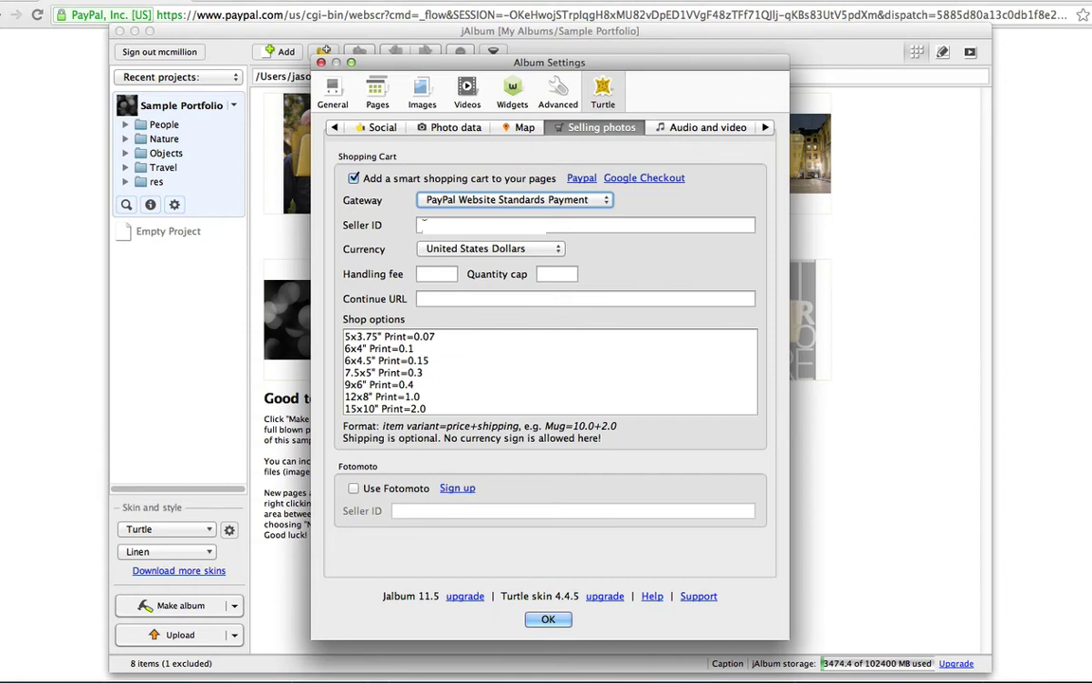
pyautogui.click(423, 225)
pyautogui.write('D')
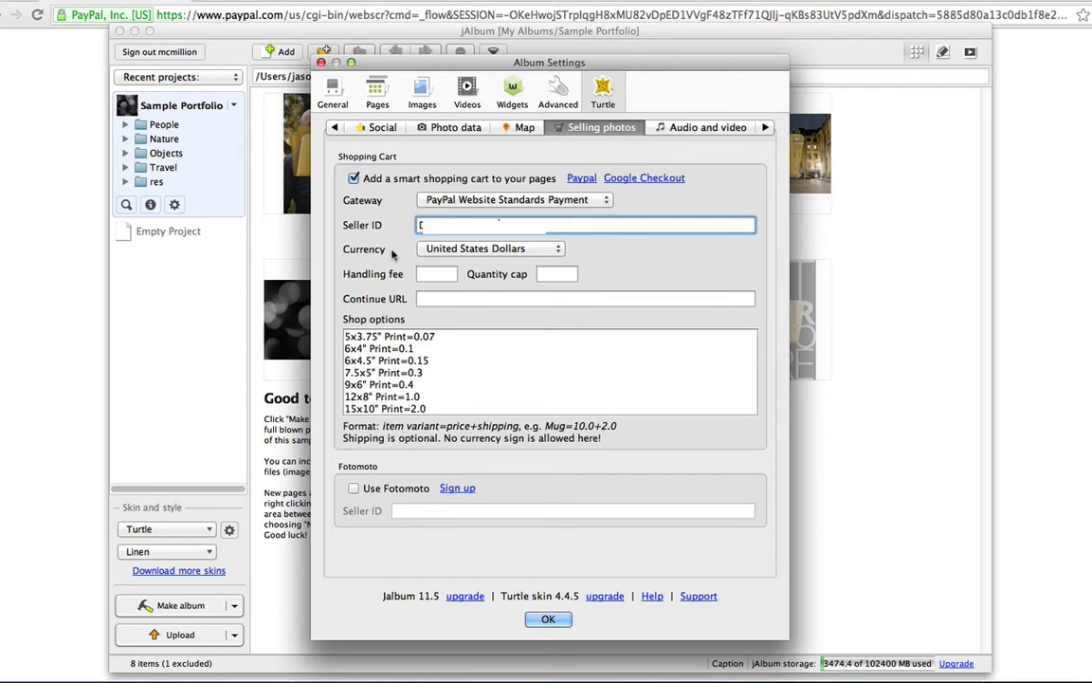
pyautogui.click(433, 274)
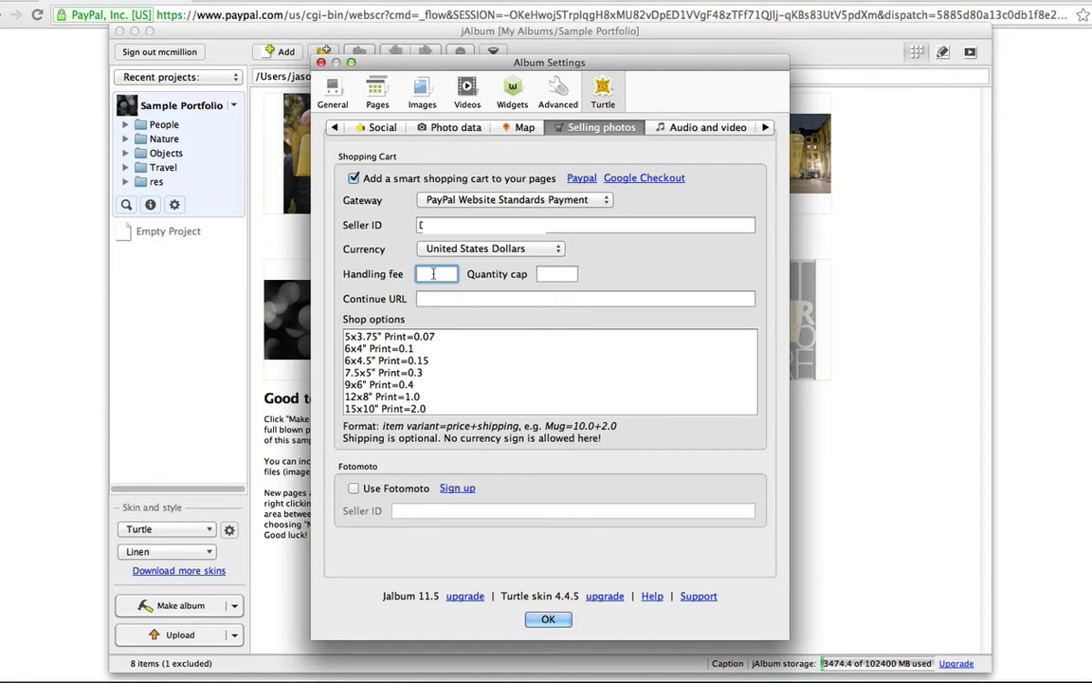
pyautogui.write('5')
pyautogui.click(544, 274)
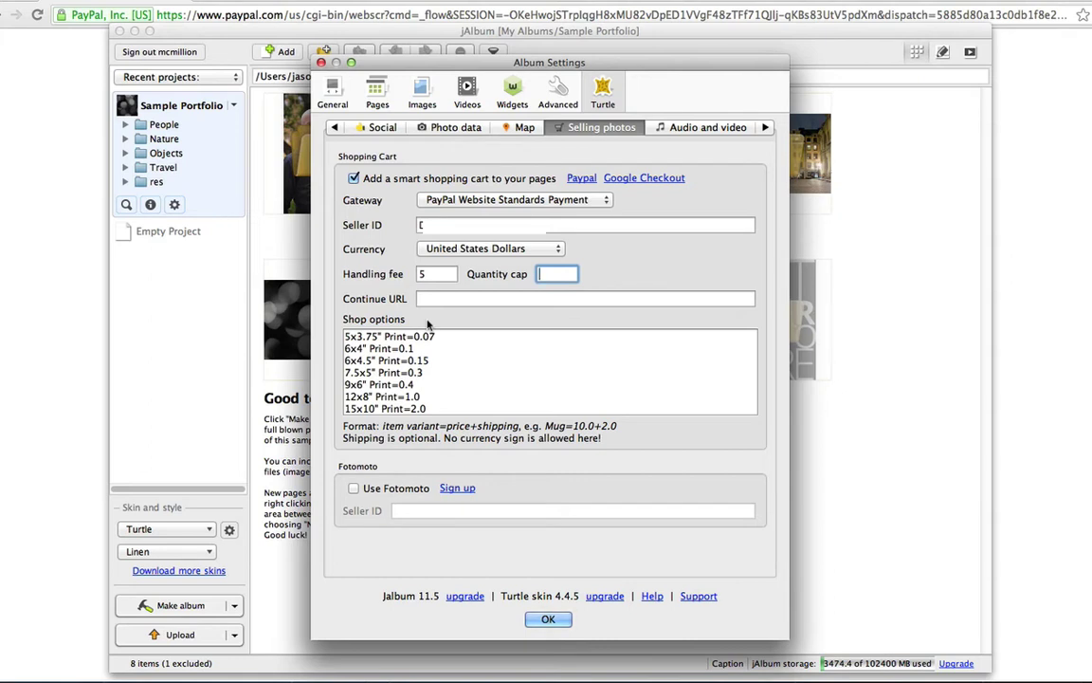
pyautogui.click(449, 399)
pyautogui.press('Down')
# - Revisit the handling fee field and finish editing it via Shop options
pyautogui.click(441, 274)
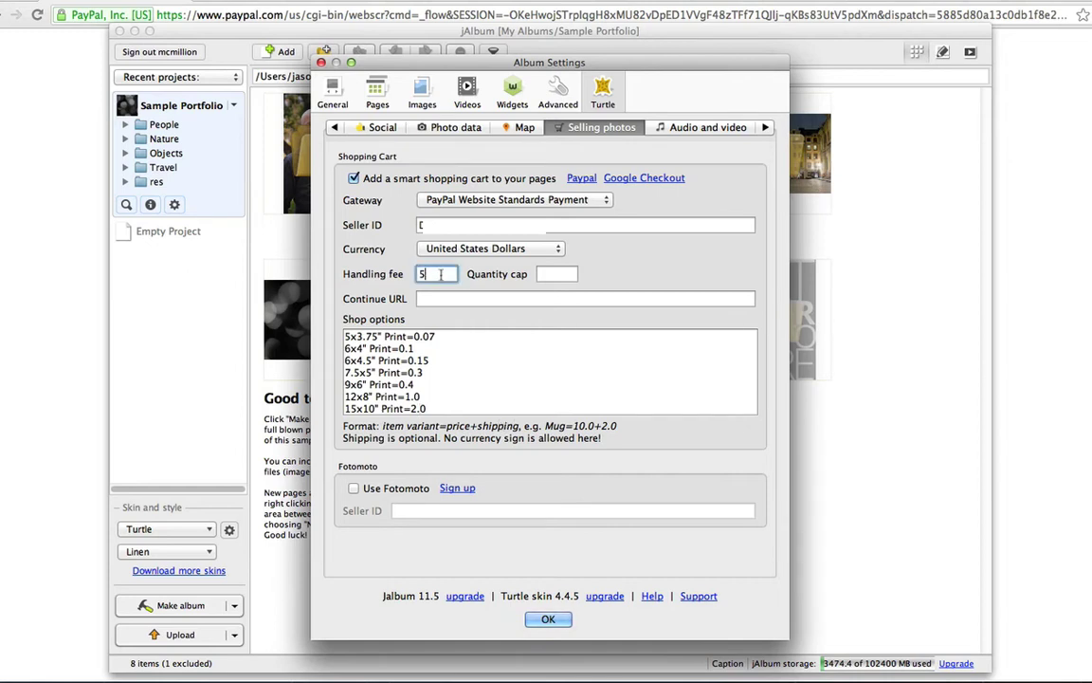
pyautogui.moveTo(441, 299)
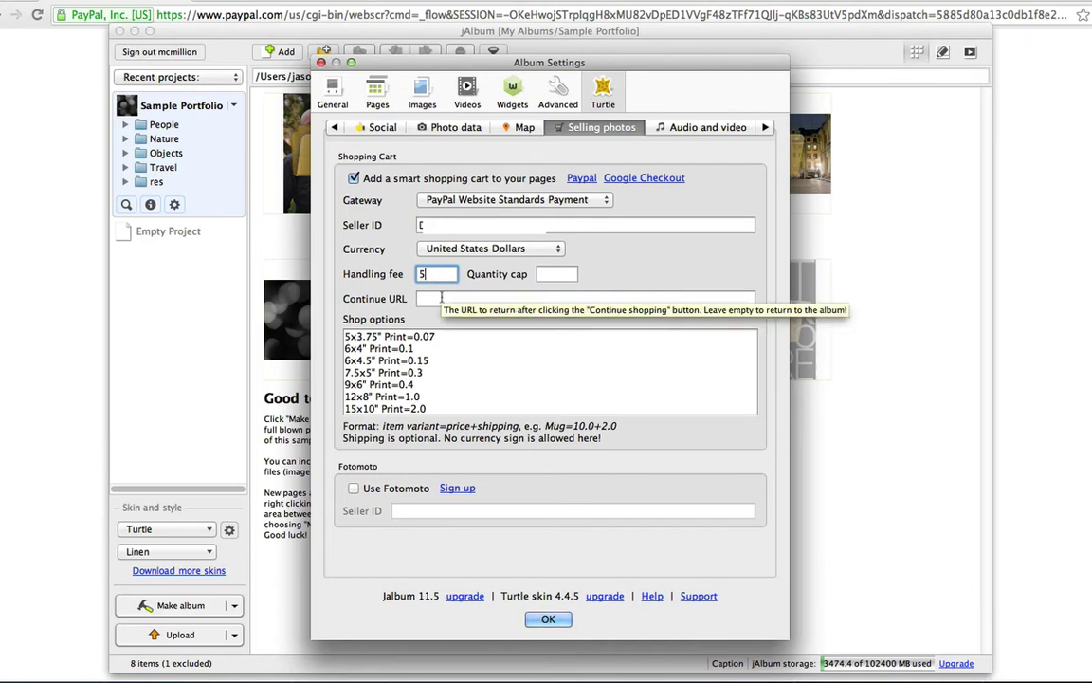
pyautogui.click(346, 336)
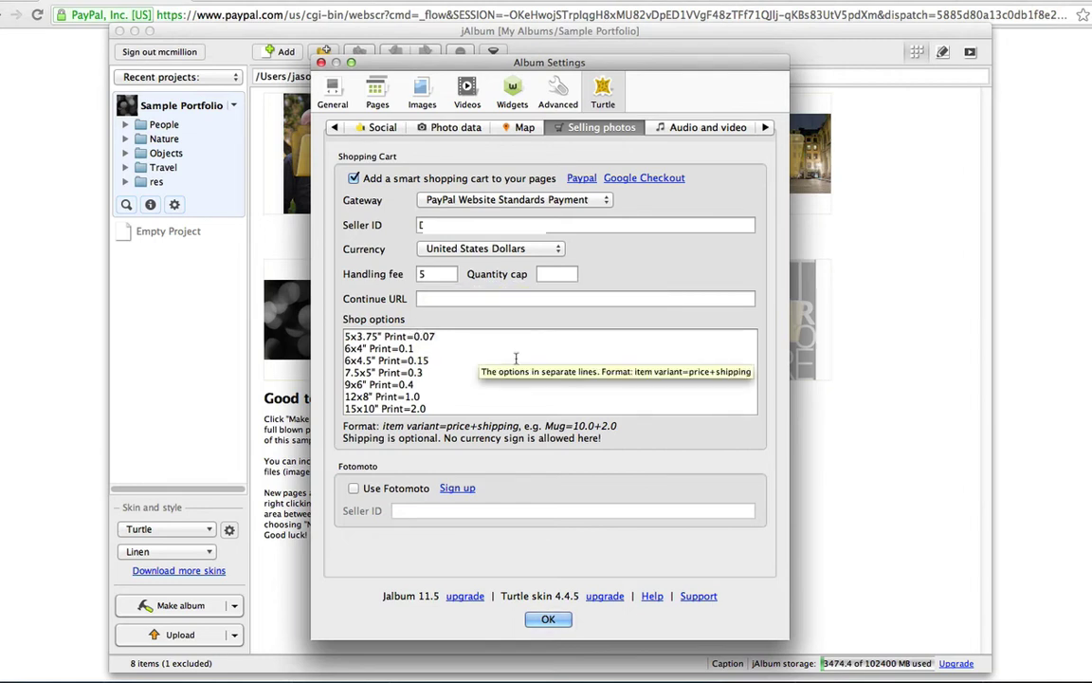
# - Close the settings, build the album (32 of 32) and choose to upload it
pyautogui.click(547, 621)
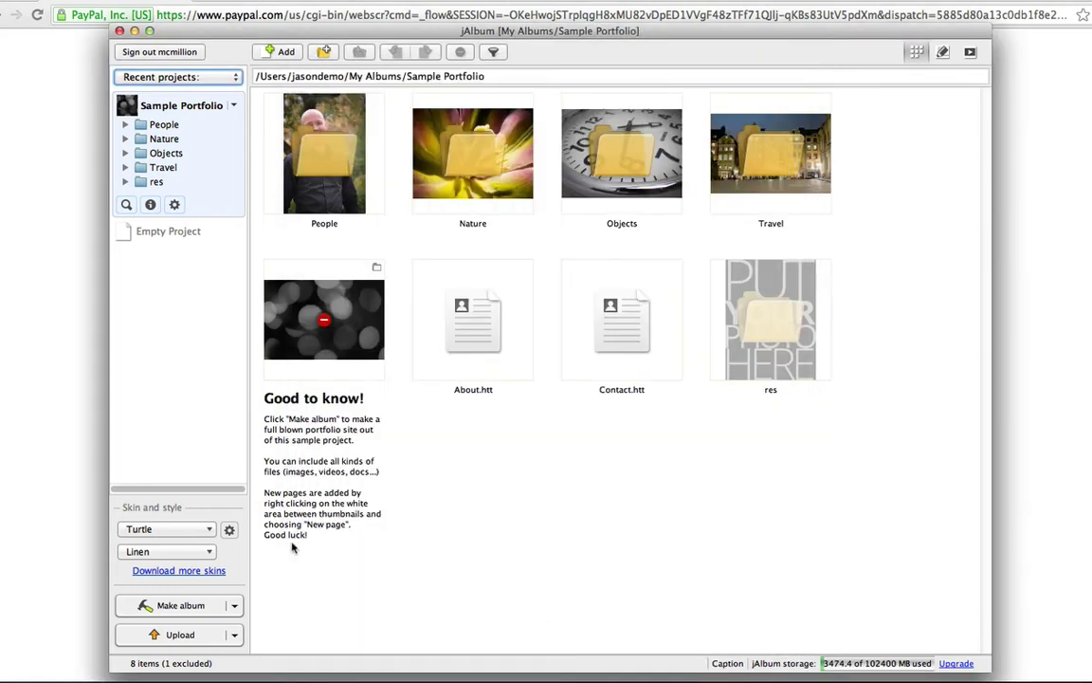
pyautogui.click(216, 605)
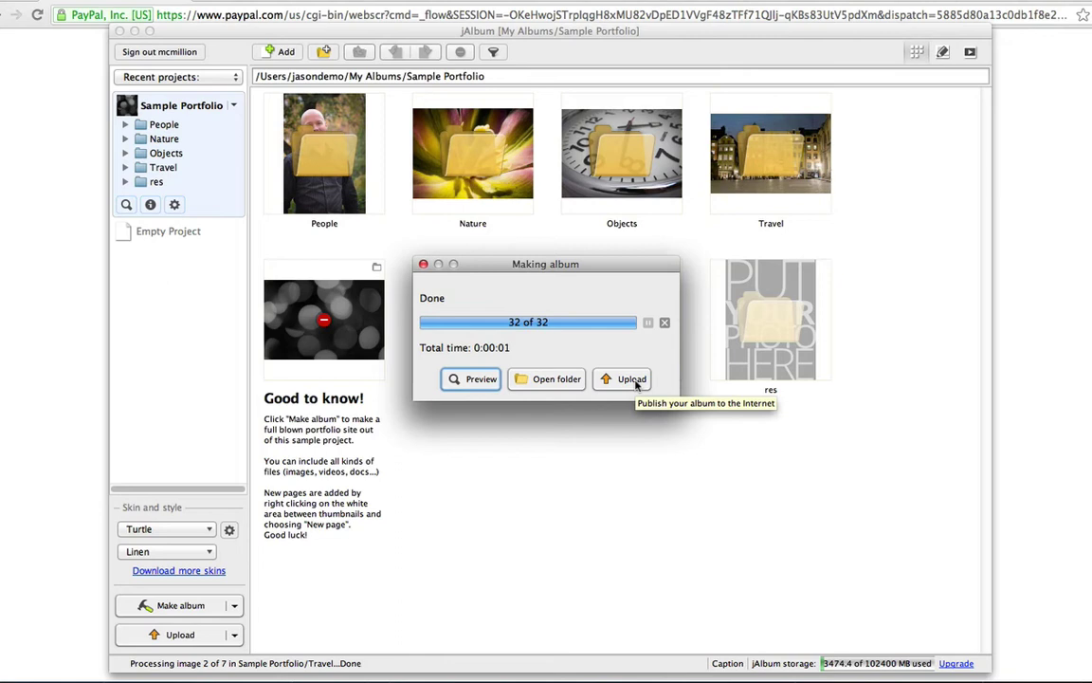
pyautogui.click(633, 380)
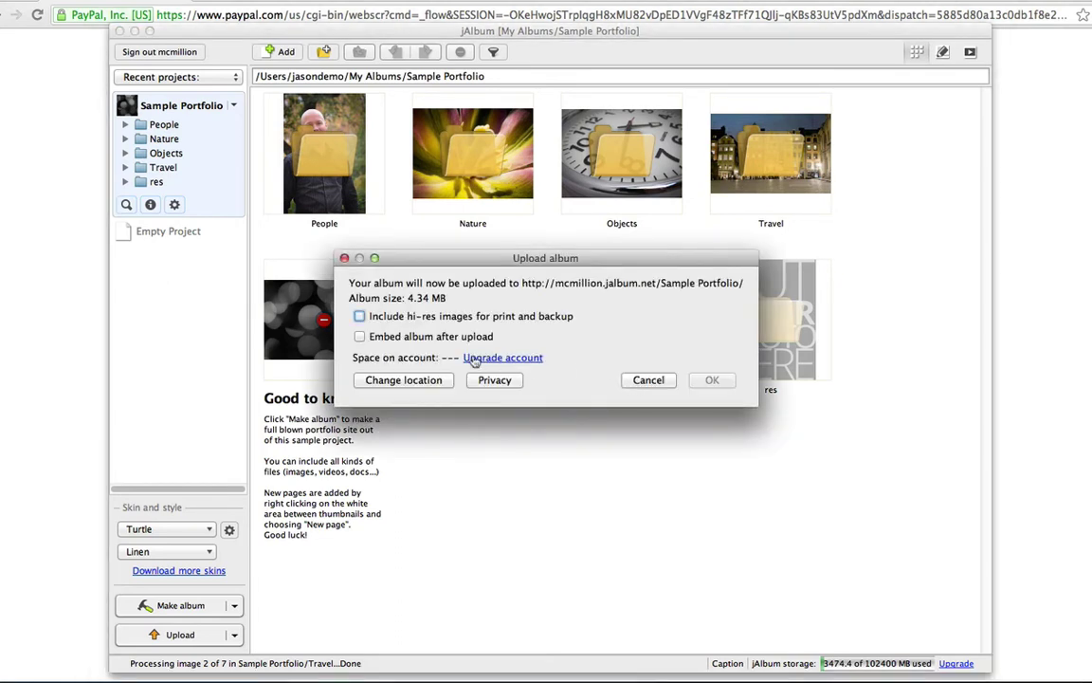
# - Accept the existing privacy settings and upload the album to mcmillion.jalbum.net
pyautogui.click(494, 379)
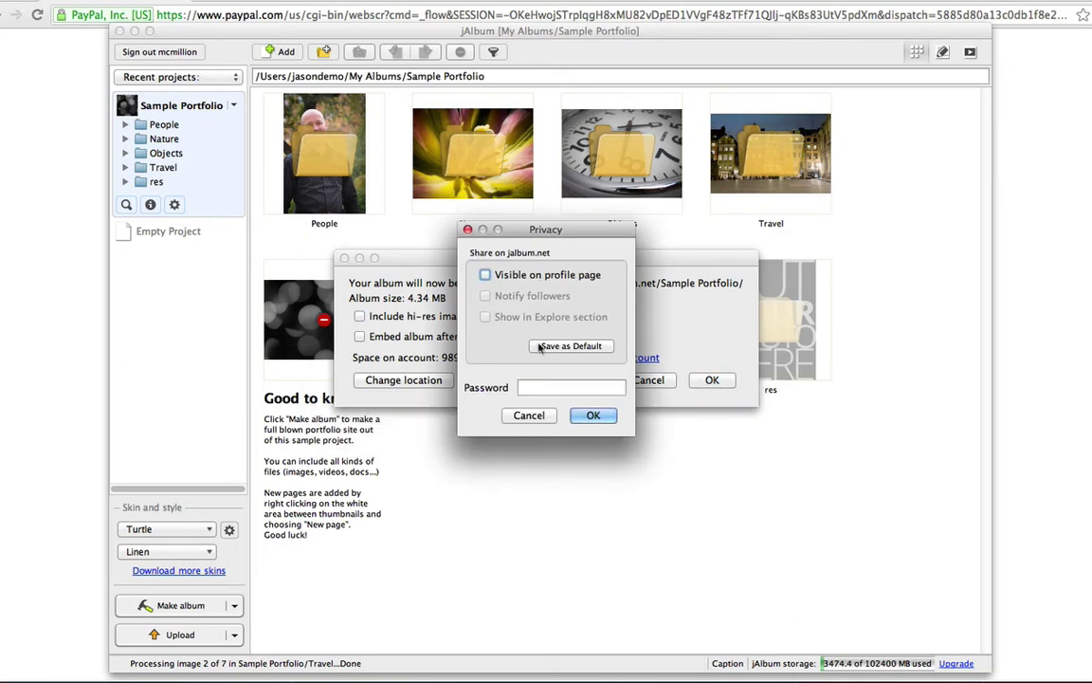
pyautogui.click(606, 416)
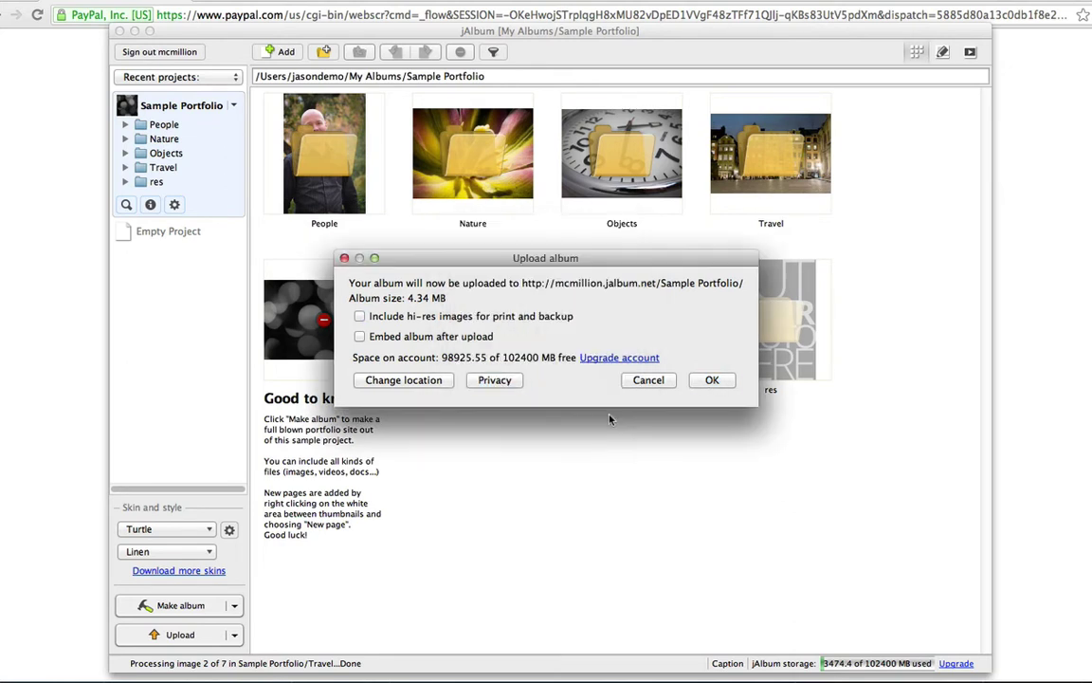
pyautogui.click(712, 379)
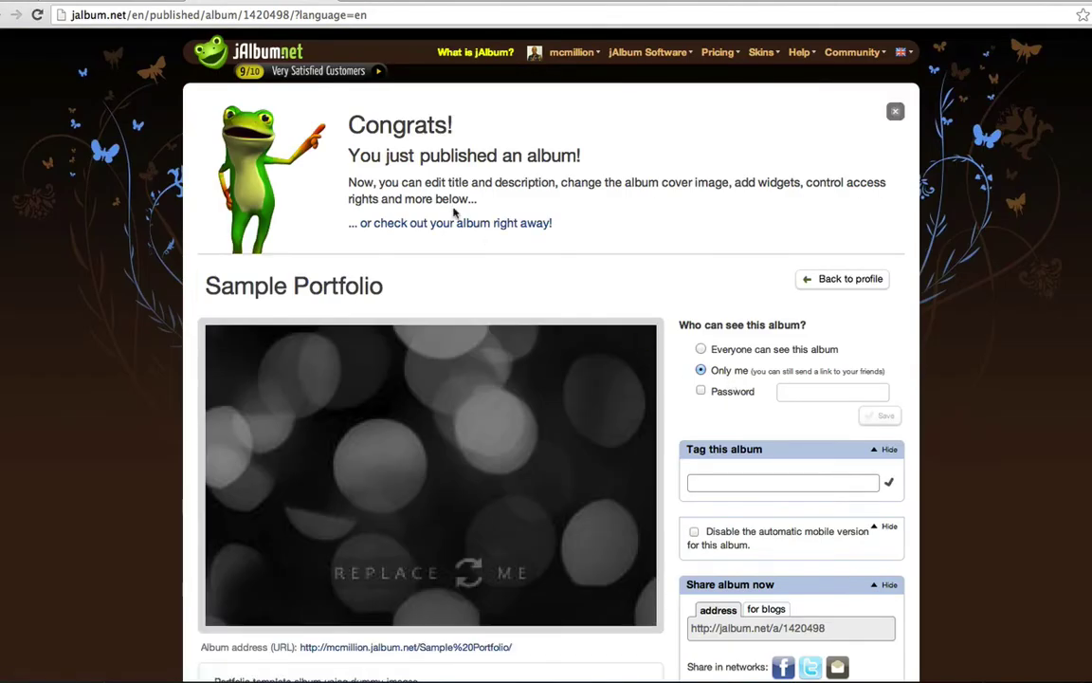
# - Open the published album at mcmillion.jalbum.net/Sample Portfolio from the Congrats page
pyautogui.click(425, 384)
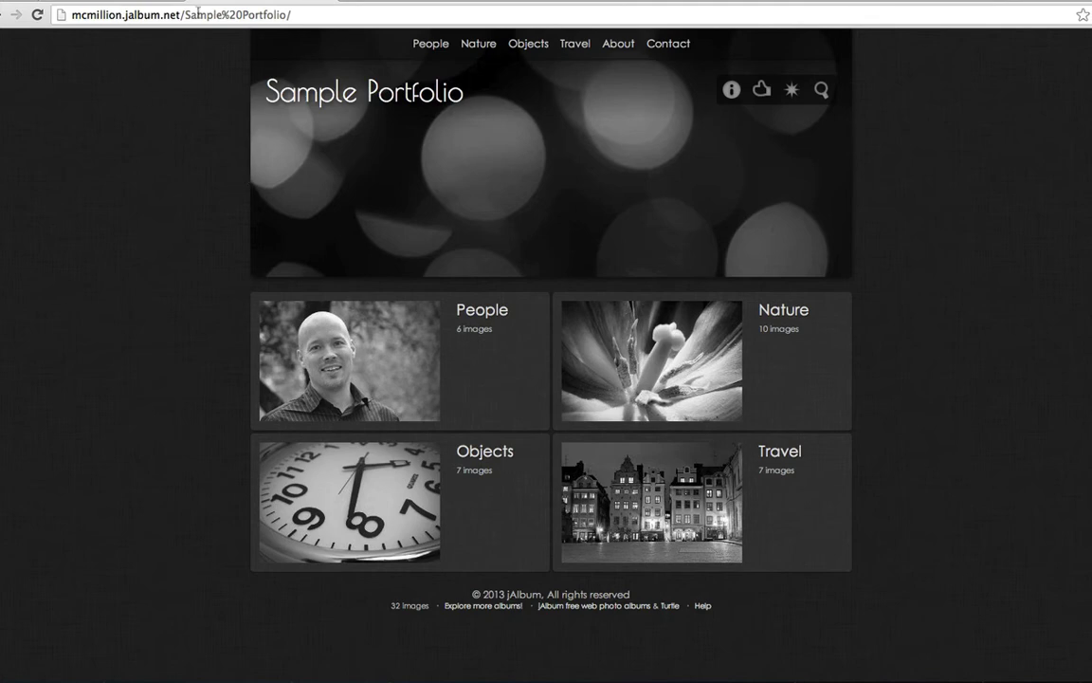
# - In Travel, order three 9x6" prints of the Stockholm photo, totalling 1.20 USD
pyautogui.click(630, 489)
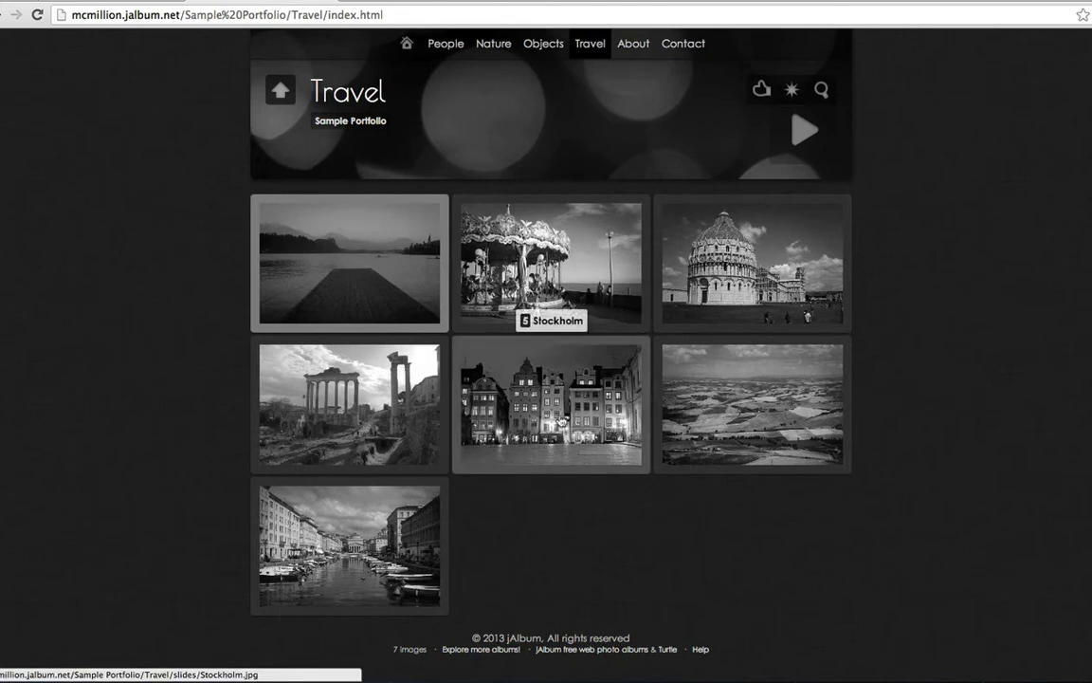
pyautogui.click(561, 421)
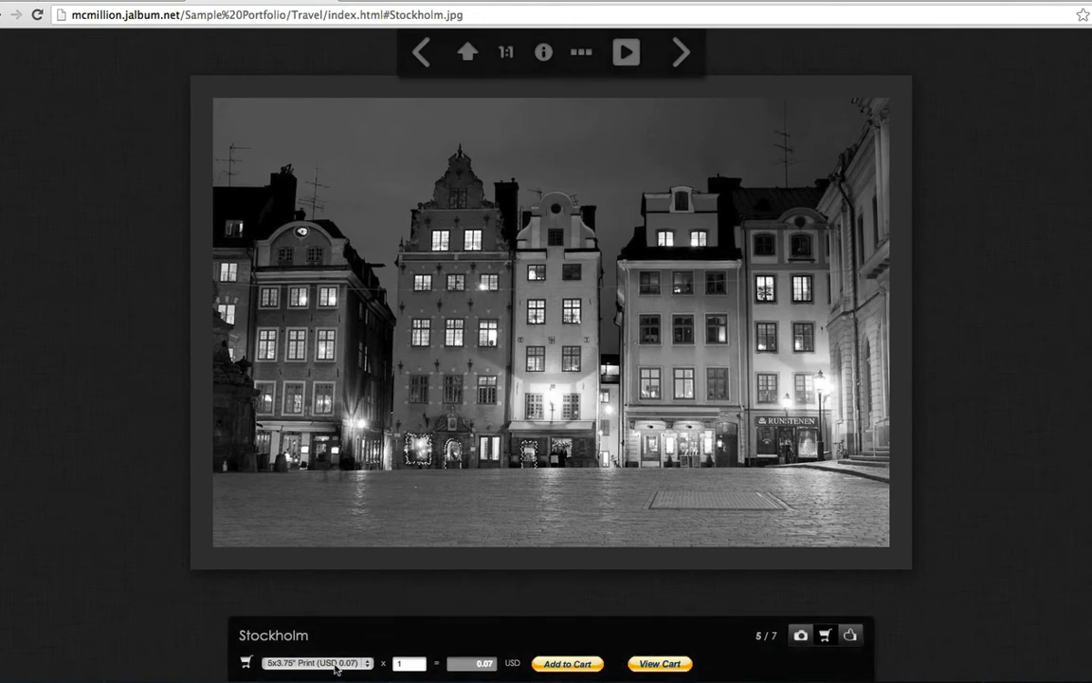
pyautogui.click(335, 664)
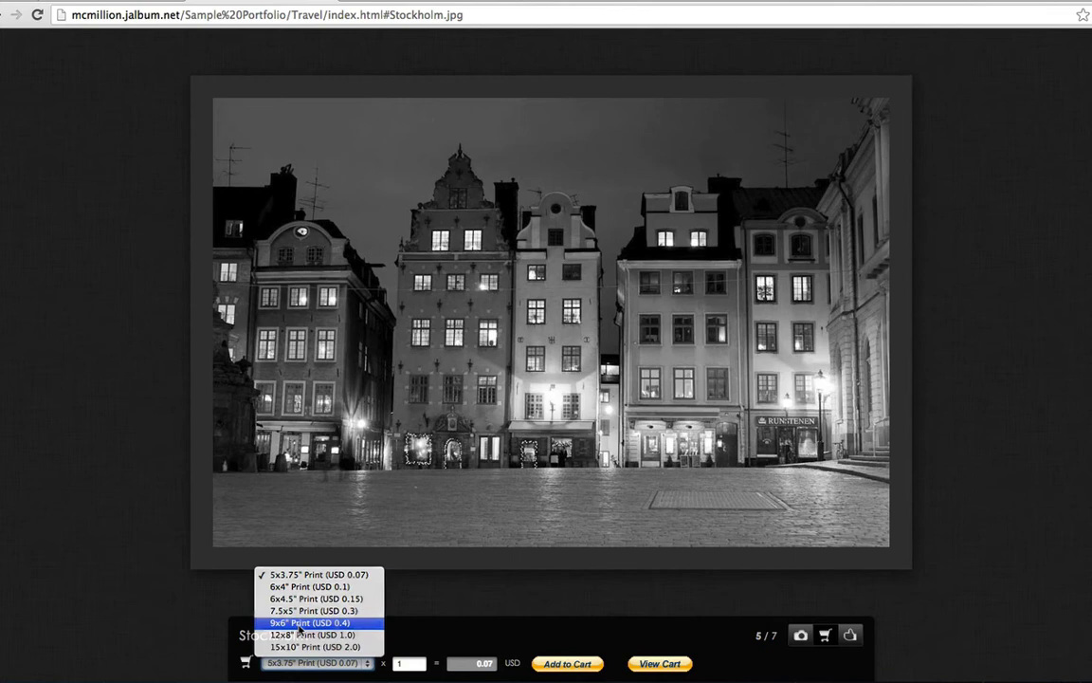
pyautogui.click(295, 623)
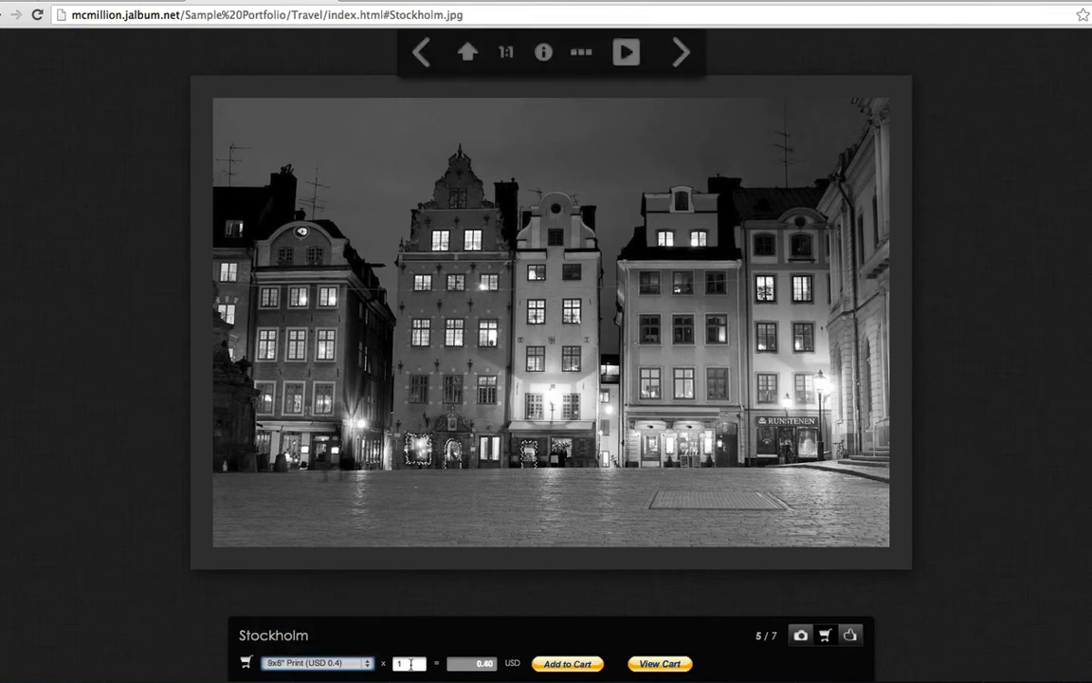
pyautogui.click(409, 664)
pyautogui.press('BackSpace')
pyautogui.write('3')
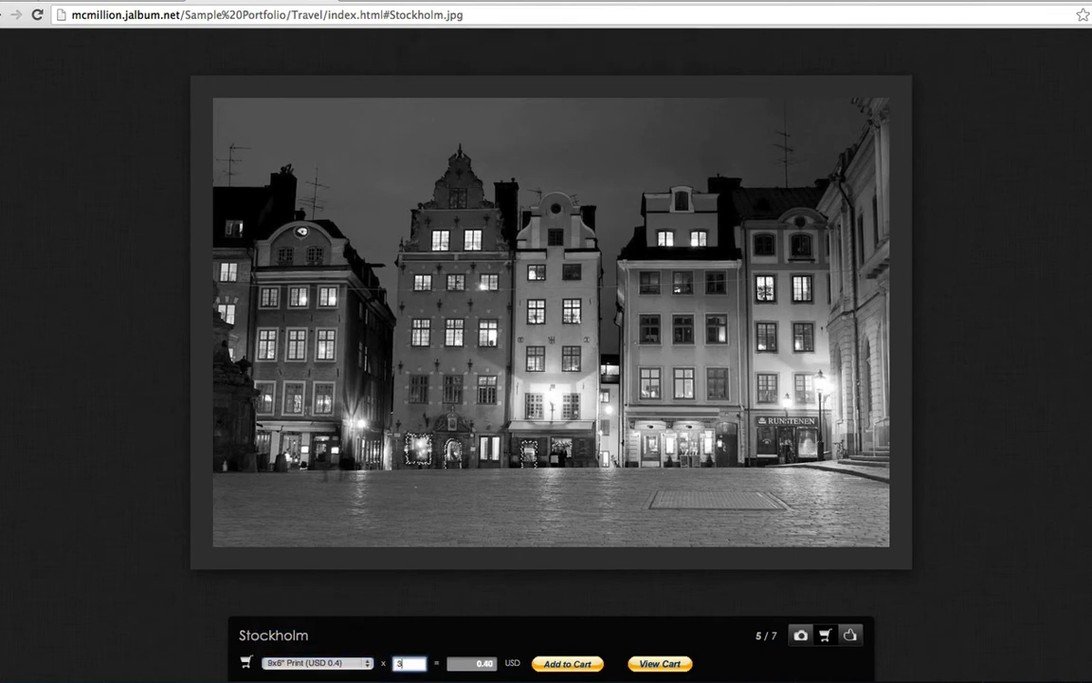
pyautogui.click(455, 666)
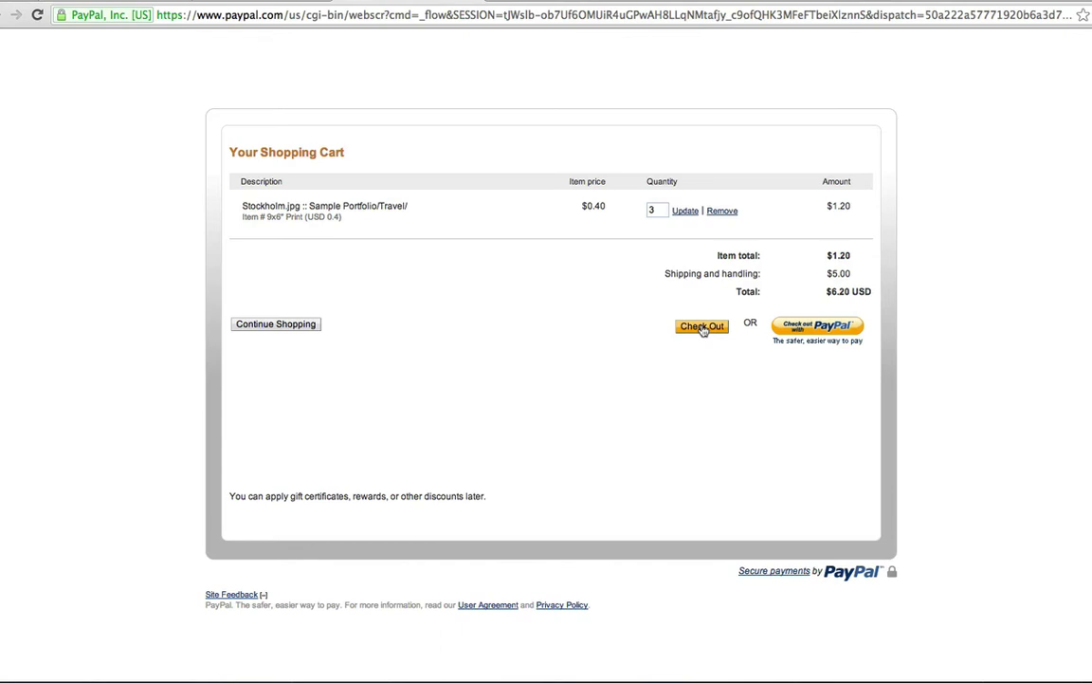
# - Add one 15x10" print of the Trieste photo at 2.00 USD to the cart
pyautogui.click(281, 331)
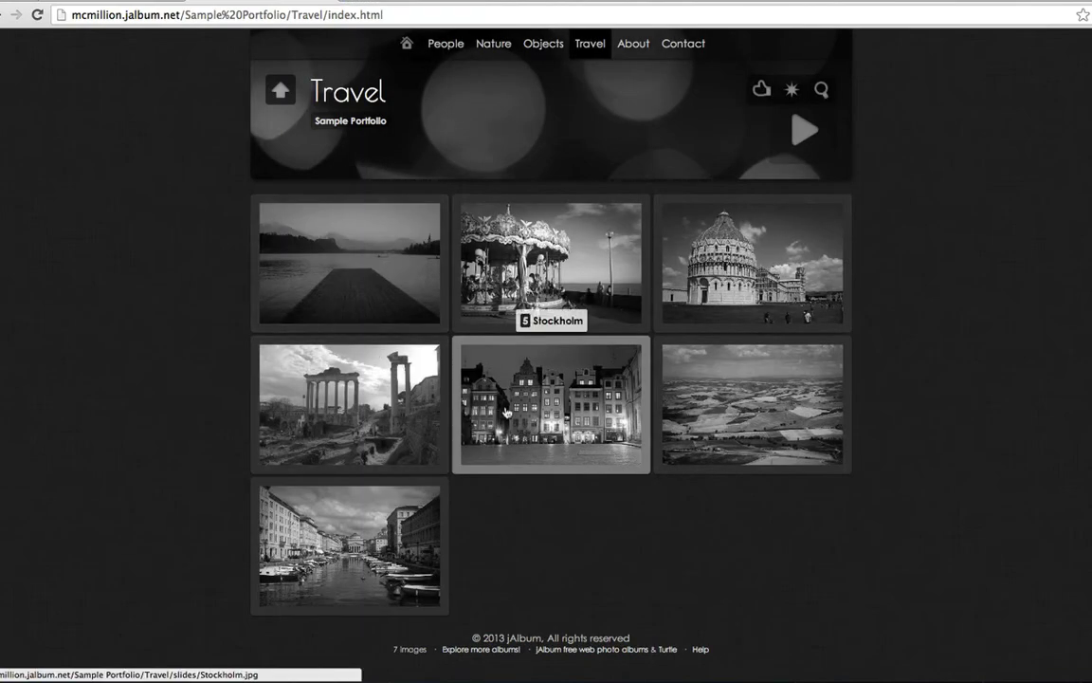
pyautogui.click(386, 546)
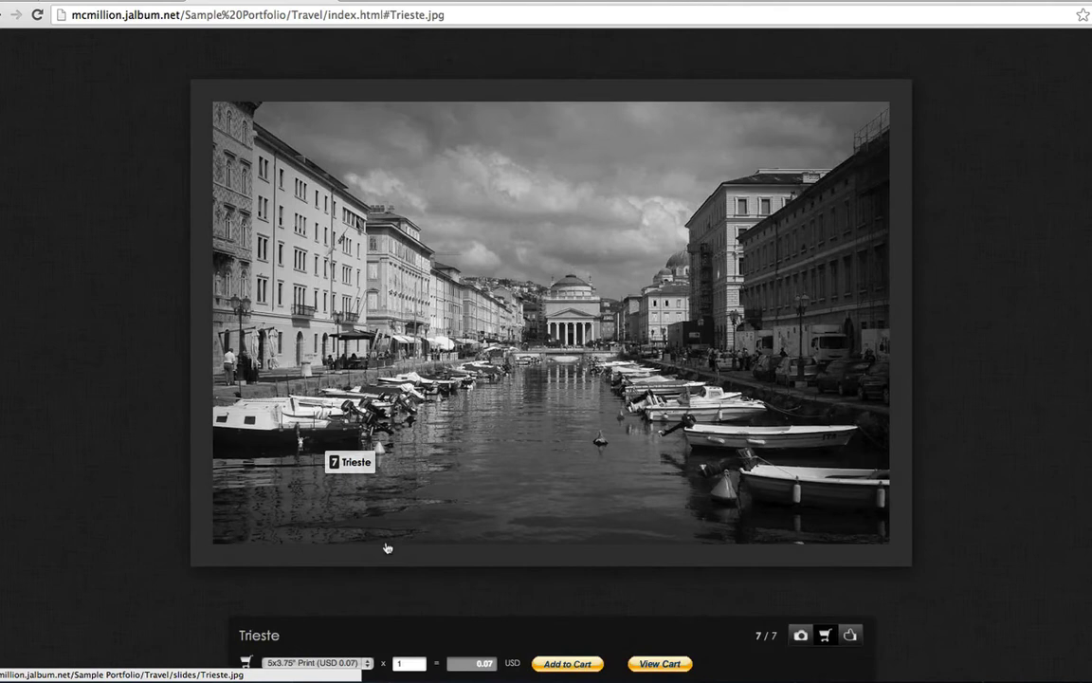
pyautogui.click(353, 665)
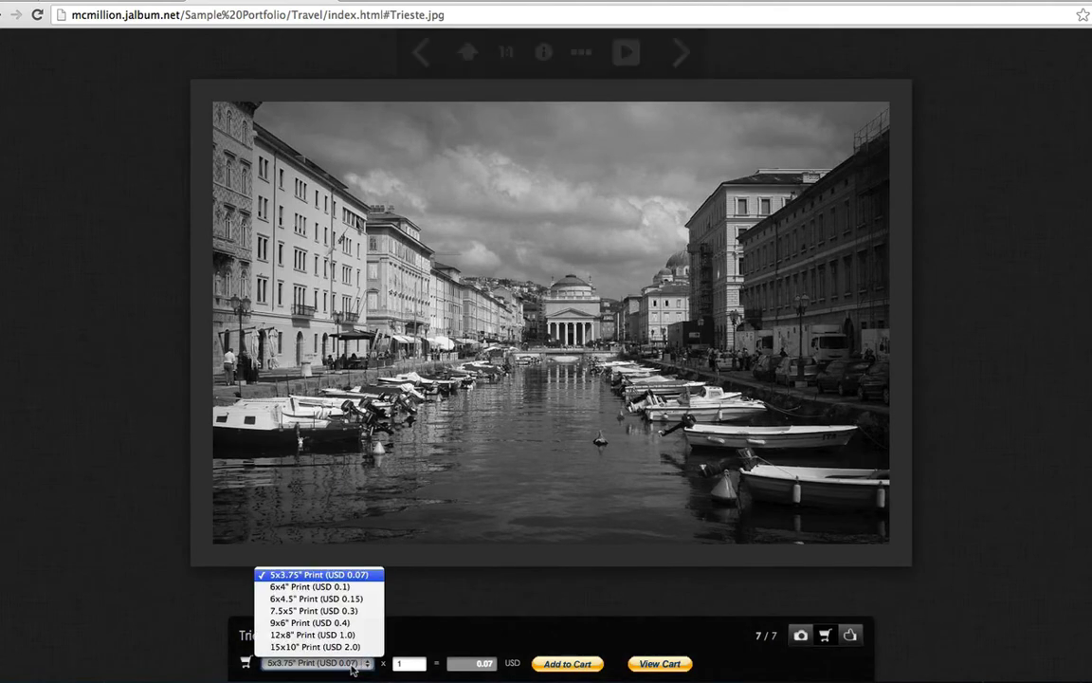
pyautogui.click(282, 646)
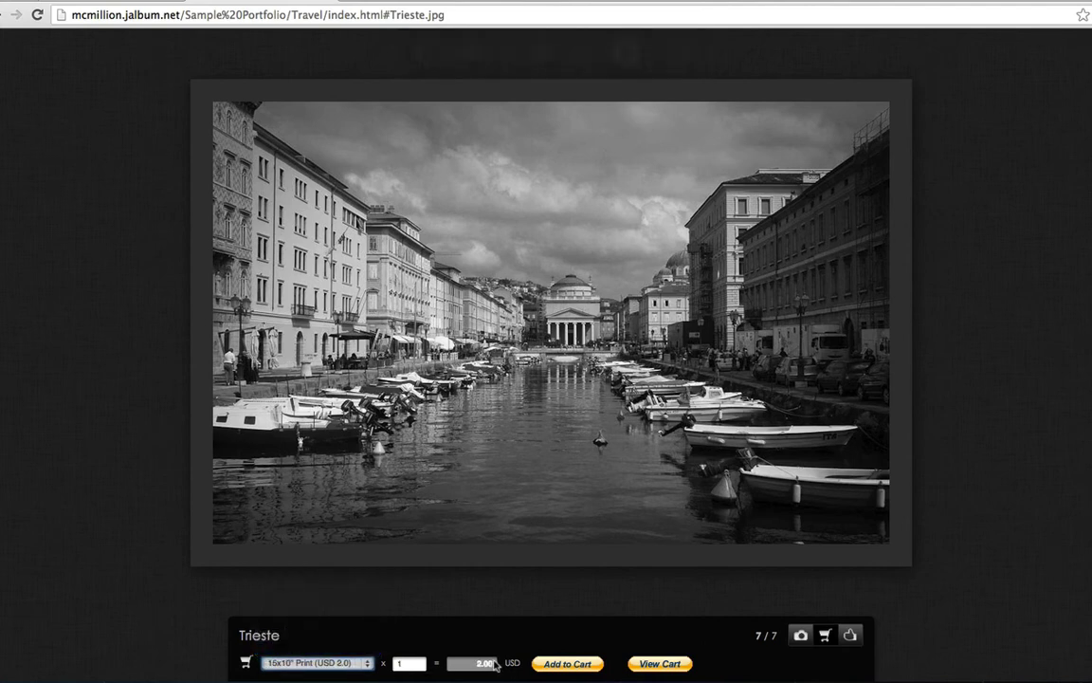
pyautogui.click(567, 664)
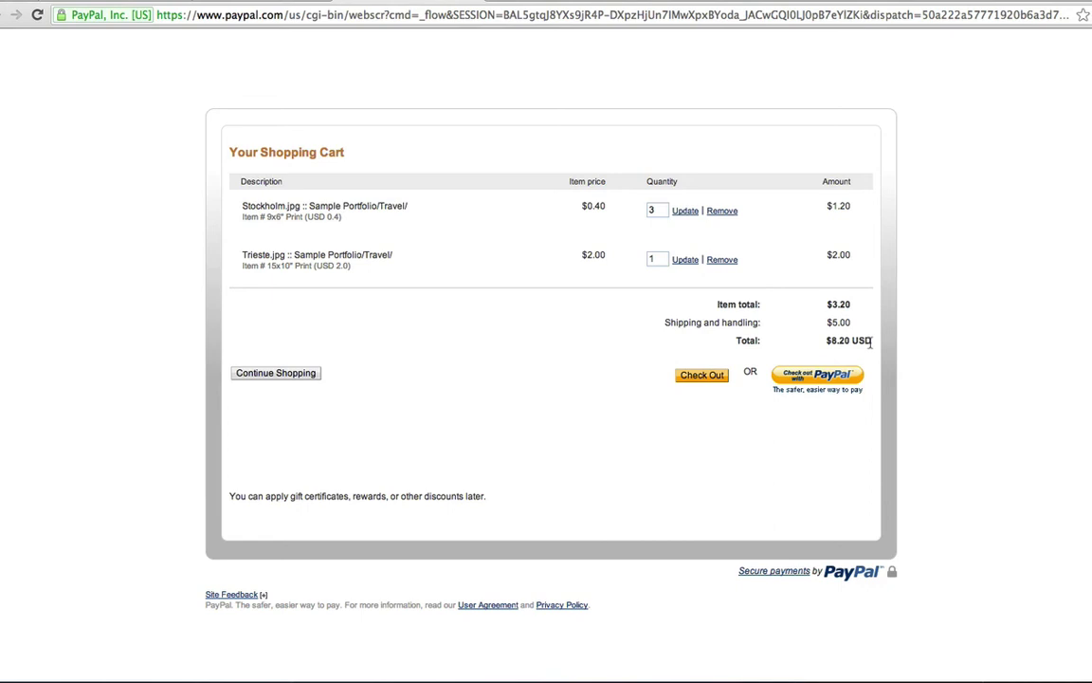
# - Check out the two-print $8.20 order from the PayPal cart
pyautogui.click(689, 377)
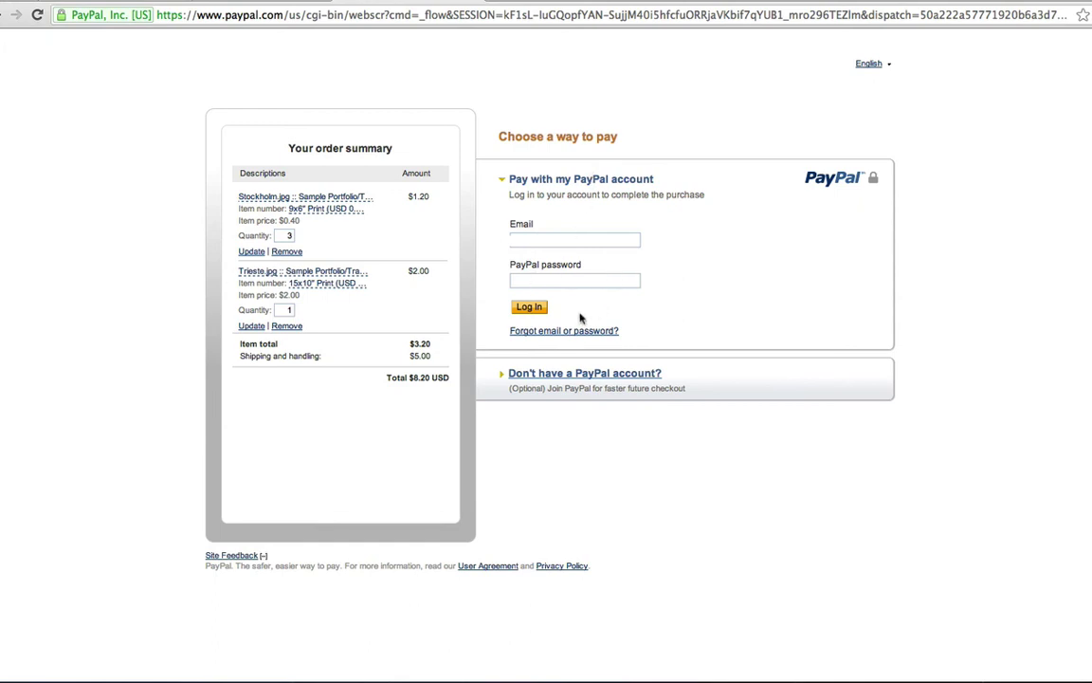
# - Bring up PayPal's guest card payment form for the $8.20 order, then return to jAlbum
pyautogui.click(539, 376)
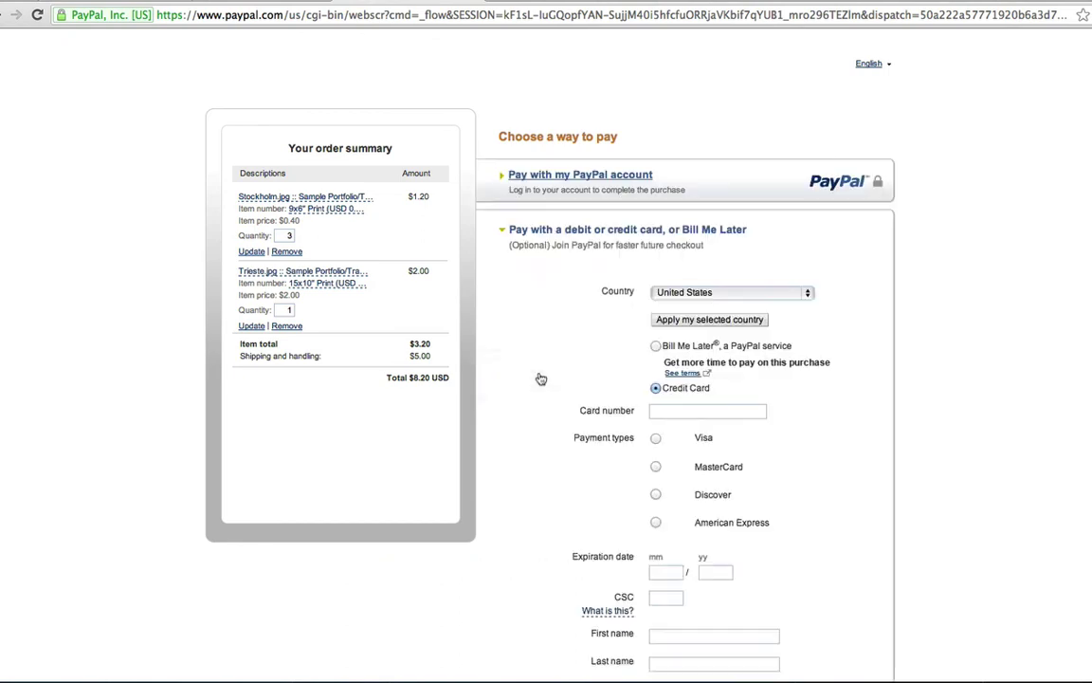
pyautogui.scroll(-2, 847, 337)
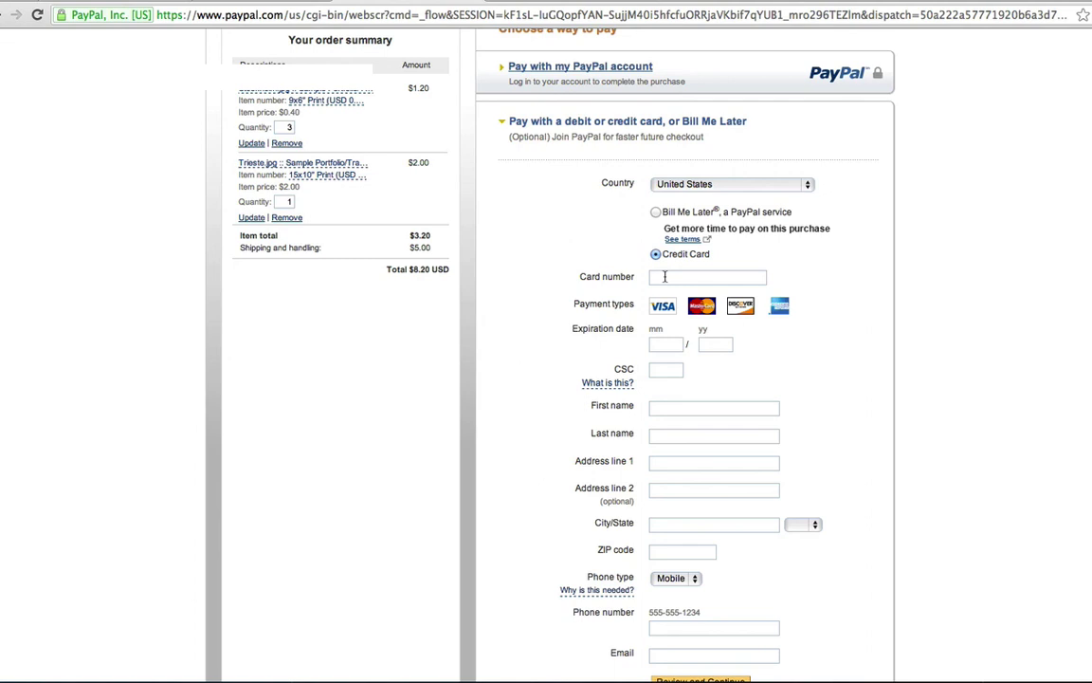
pyautogui.scroll(-2, 665, 278)
pyautogui.scroll(3, 665, 280)
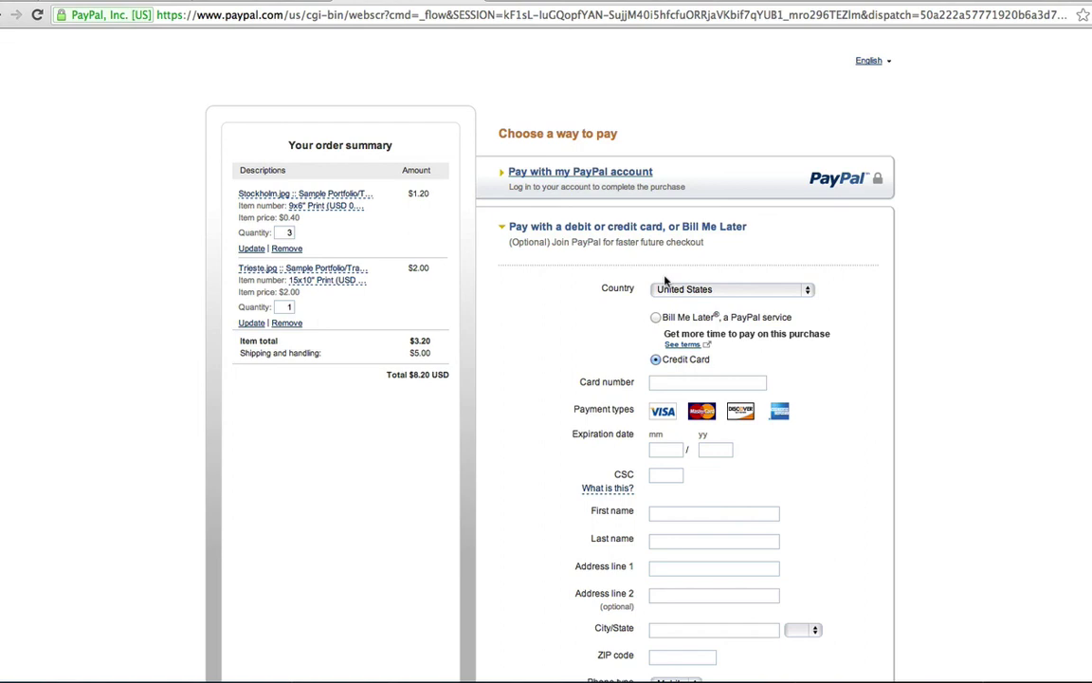
pyautogui.scroll(-4, 665, 281)
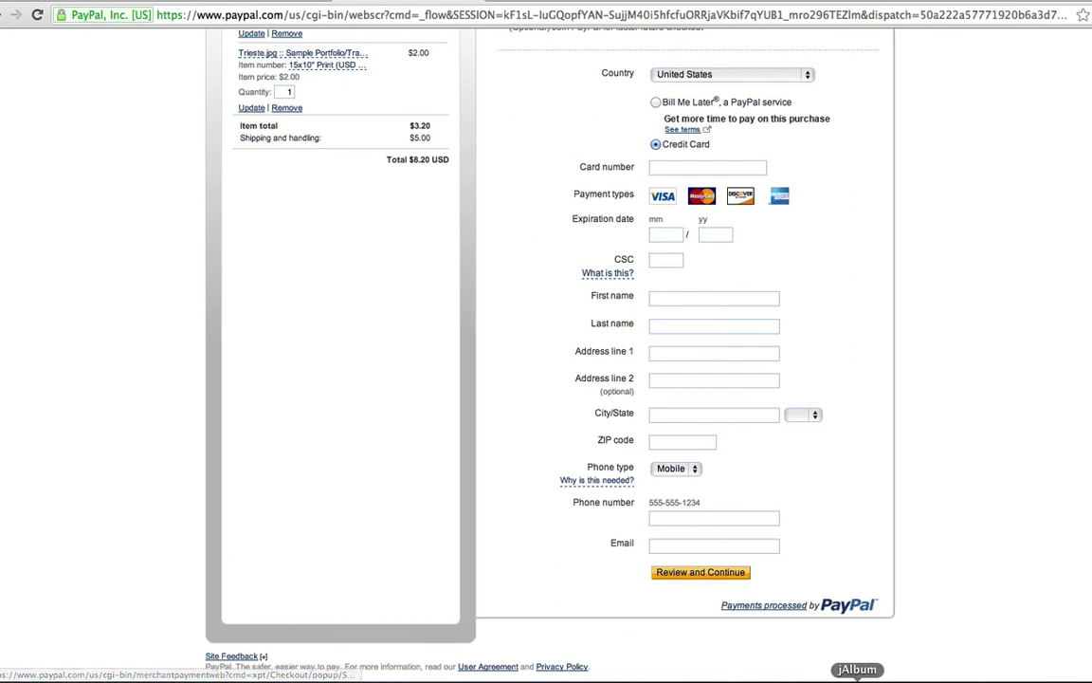
pyautogui.click(857, 678)
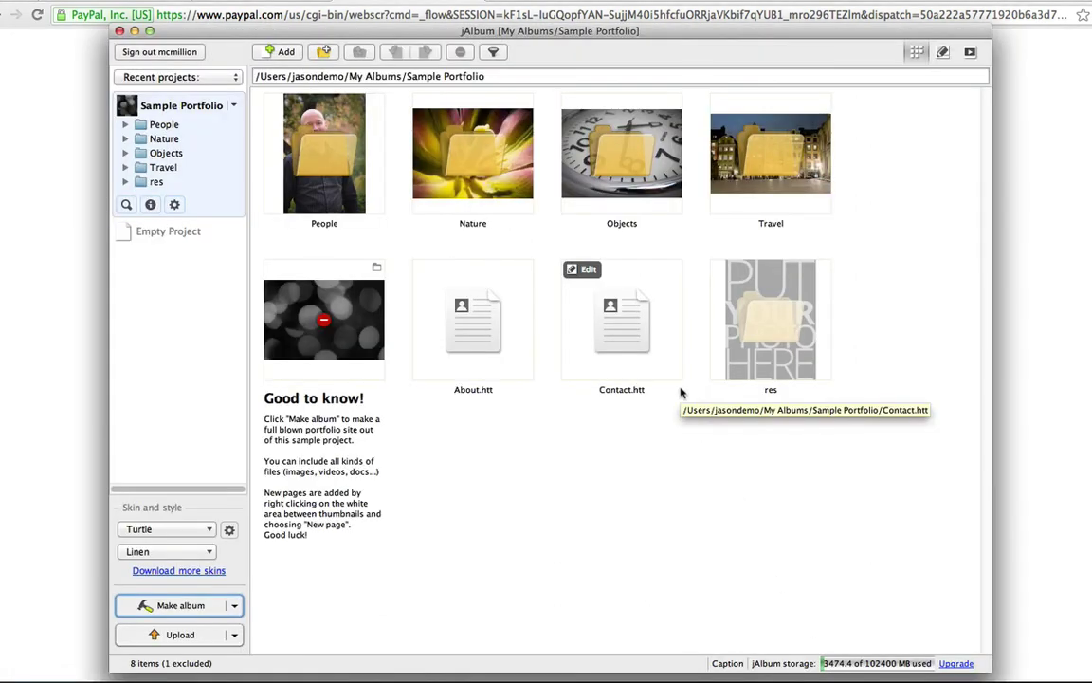